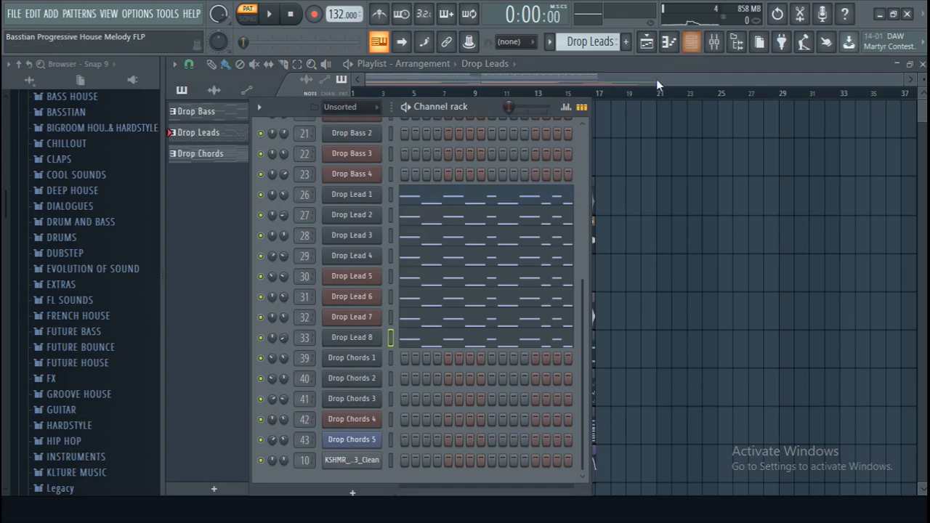
- Play the Drop Leads pattern and audition its individual lead tracks by soloing them in the mixer
scroll(470, 158, down, 1)
scroll(470, 158, up, 1)
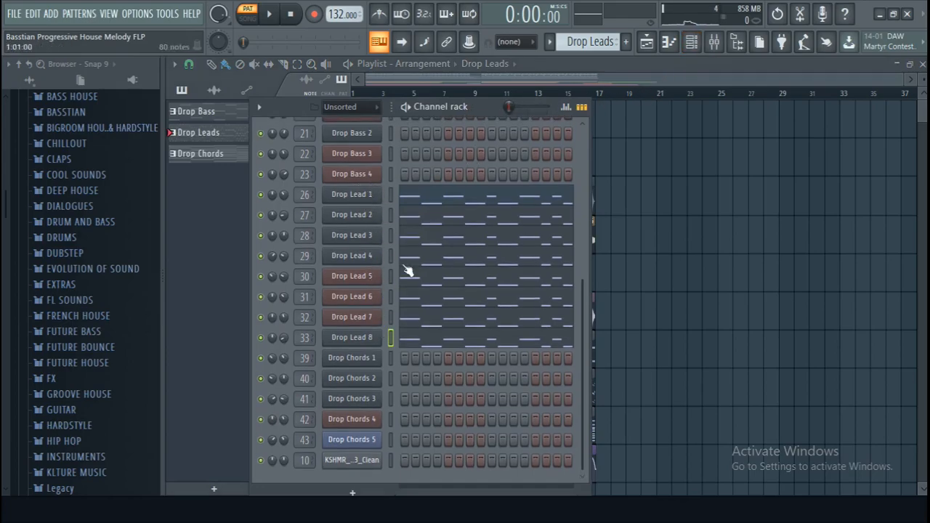
key(space)
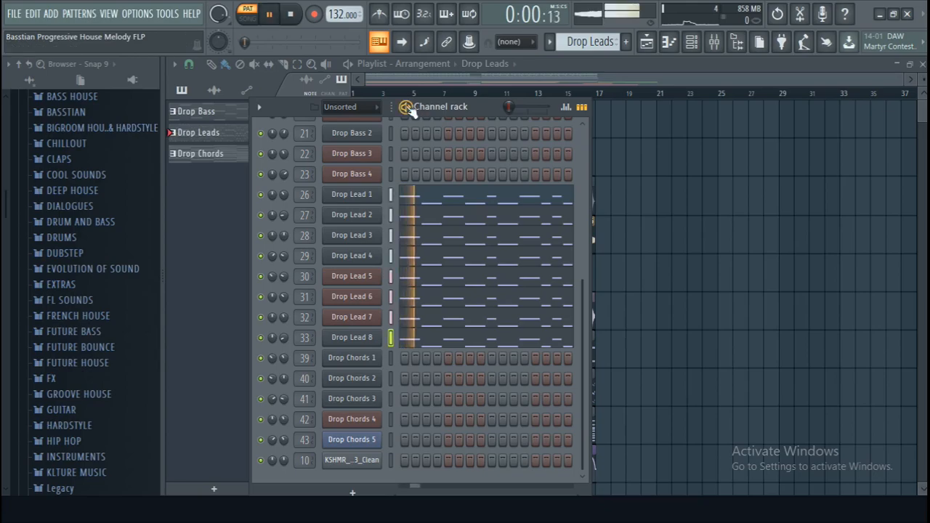
click(714, 42)
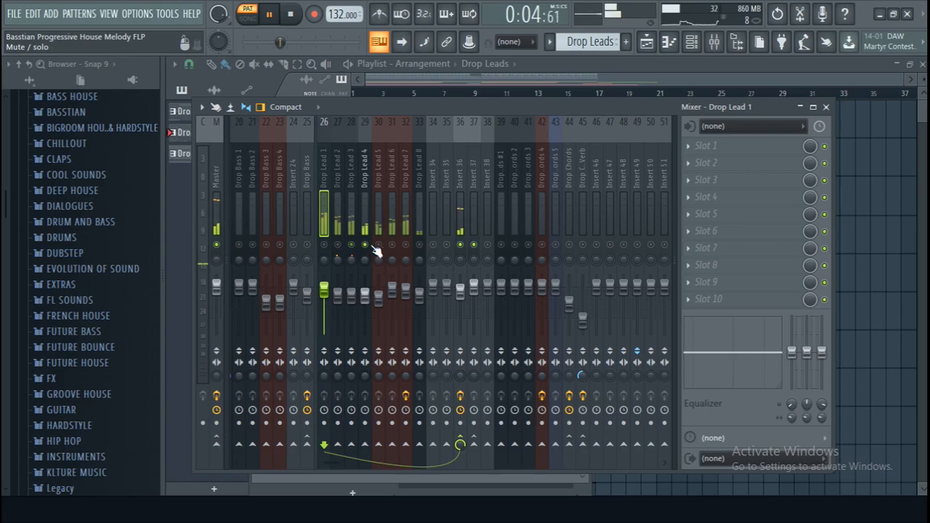
right_click(420, 245)
click(296, 15)
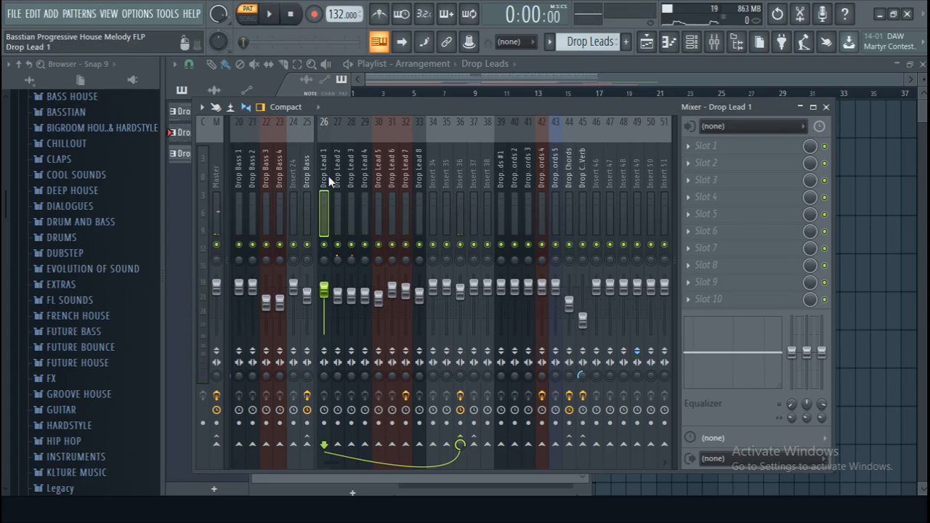
- Route the mixer tracks Drop Lead 1, 2, 3 and 4 only to Insert 36
click(460, 163)
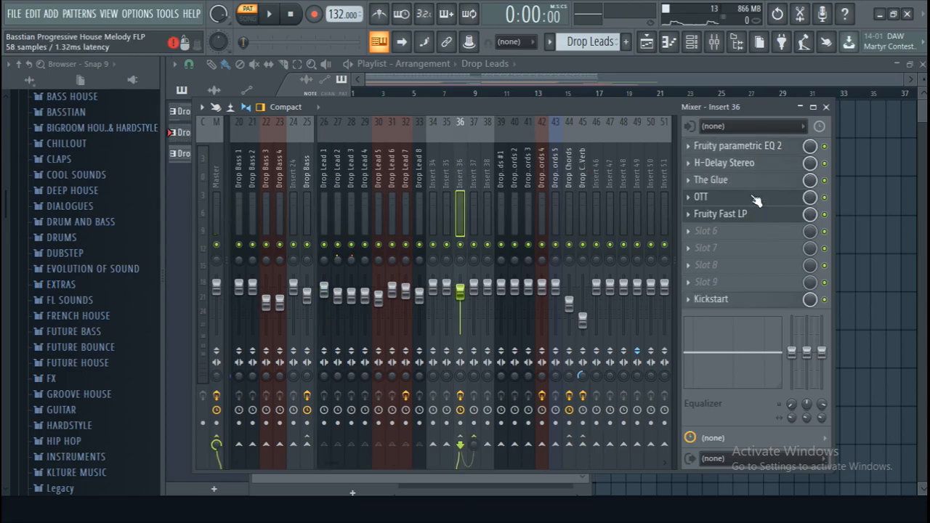
click(323, 172)
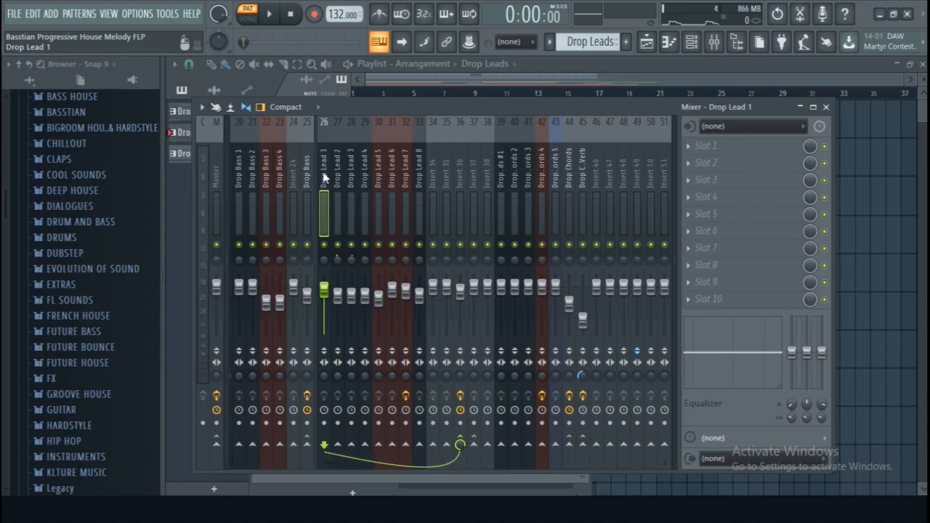
right_click(465, 442)
click(465, 430)
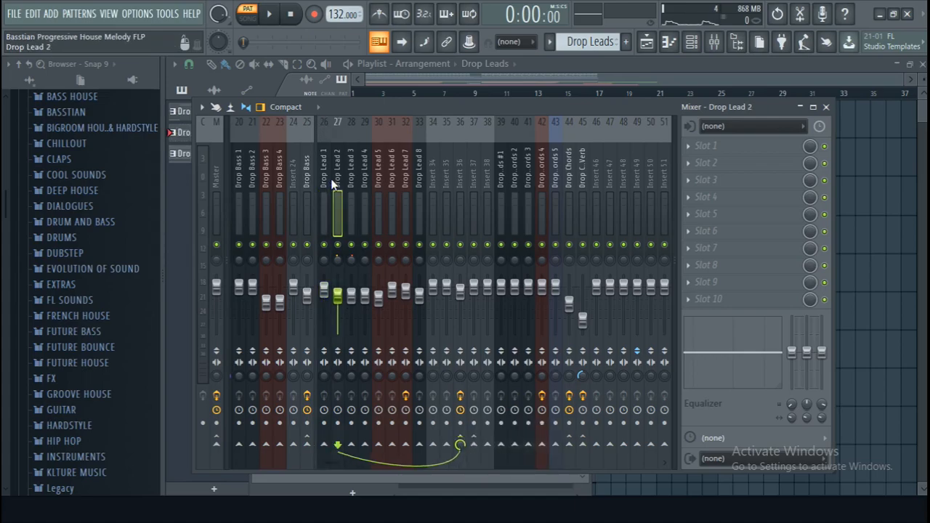
right_click(470, 444)
click(472, 443)
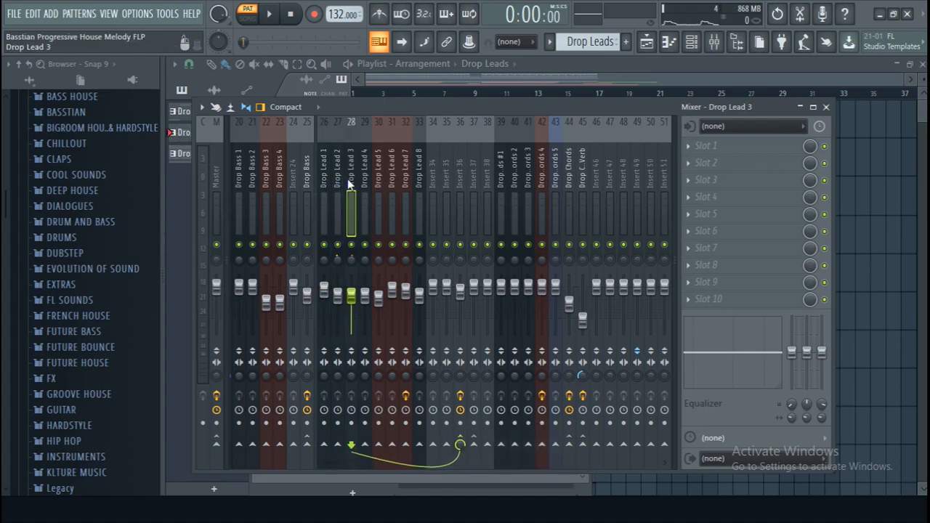
right_click(460, 439)
click(495, 442)
click(361, 186)
right_click(460, 440)
click(500, 426)
- Route the mixer tracks Drop Lead 5, 6, 7 and 8 only to Insert 36
click(383, 175)
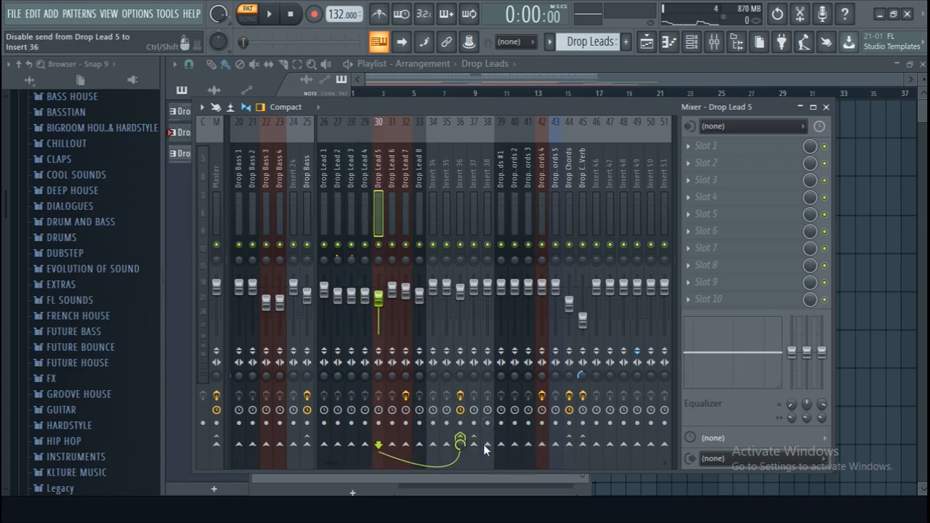
click(390, 179)
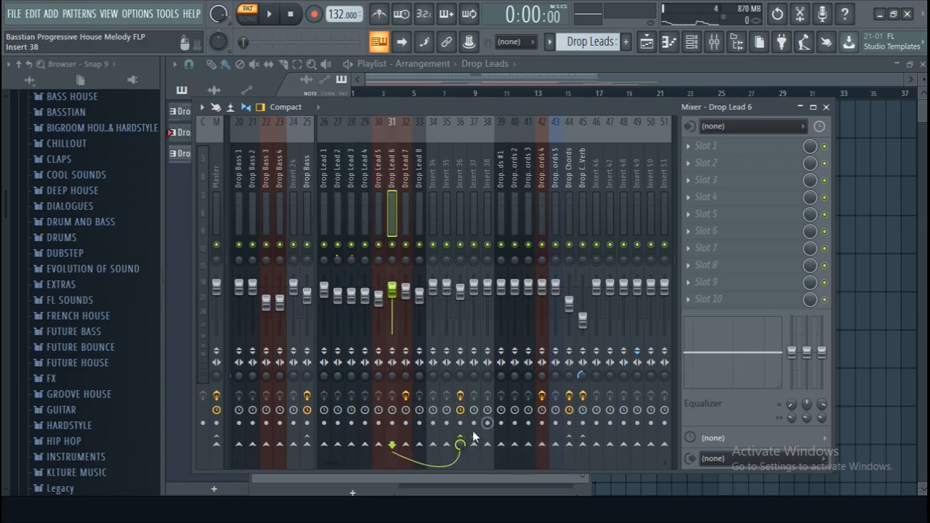
click(408, 204)
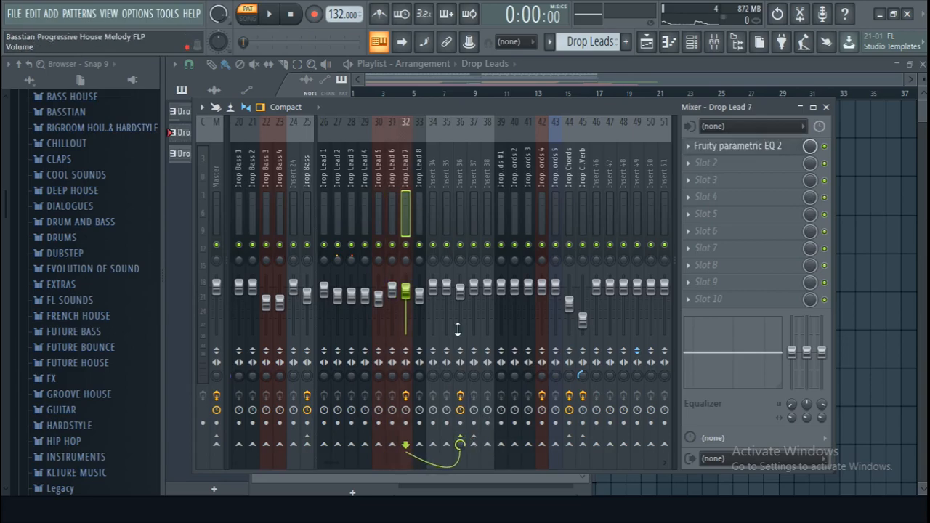
click(425, 191)
right_click(463, 441)
click(497, 444)
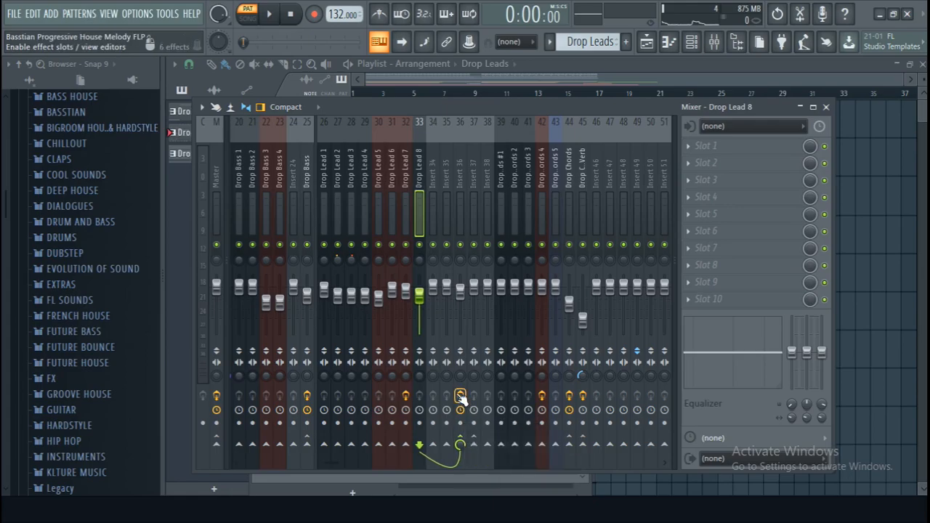
- Rename mixer track Insert 36 as Leads Bus
click(459, 181)
right_click(465, 142)
click(483, 134)
text(4)
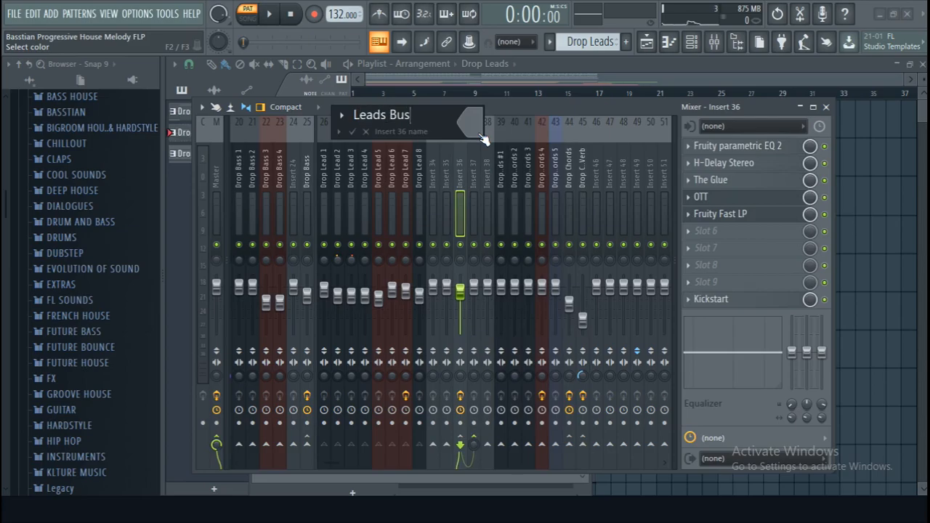
text(eads Bus)
key(Return)
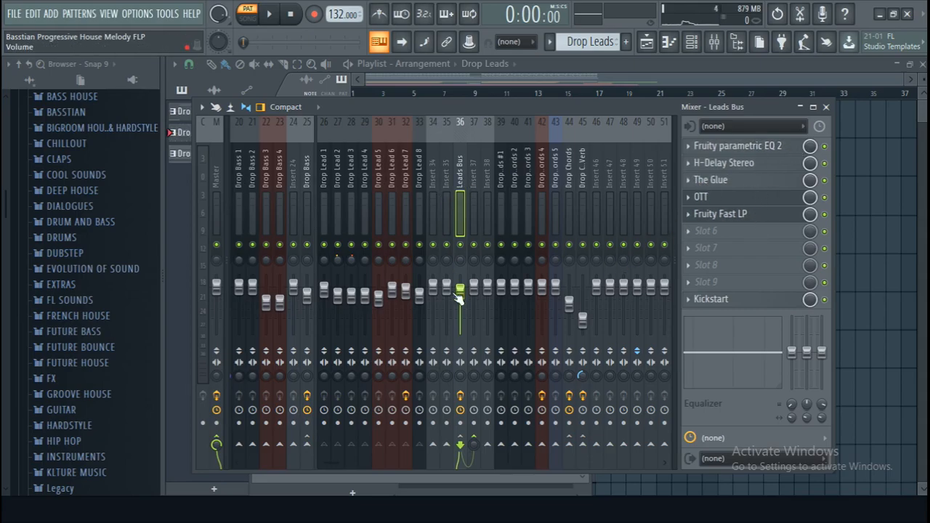
- Sidechain the Leads Bus to Insert 37 and rename that track Leads Reverb
right_click(475, 438)
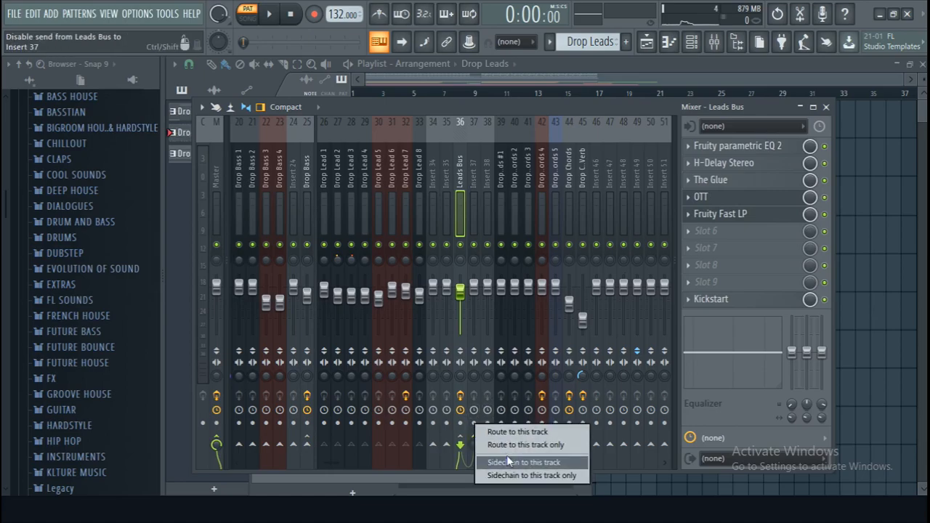
click(501, 462)
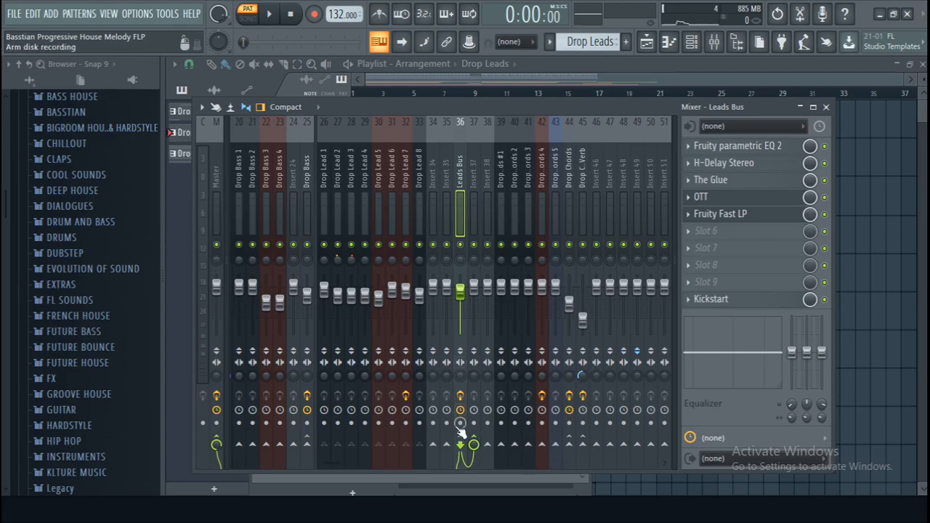
right_click(474, 164)
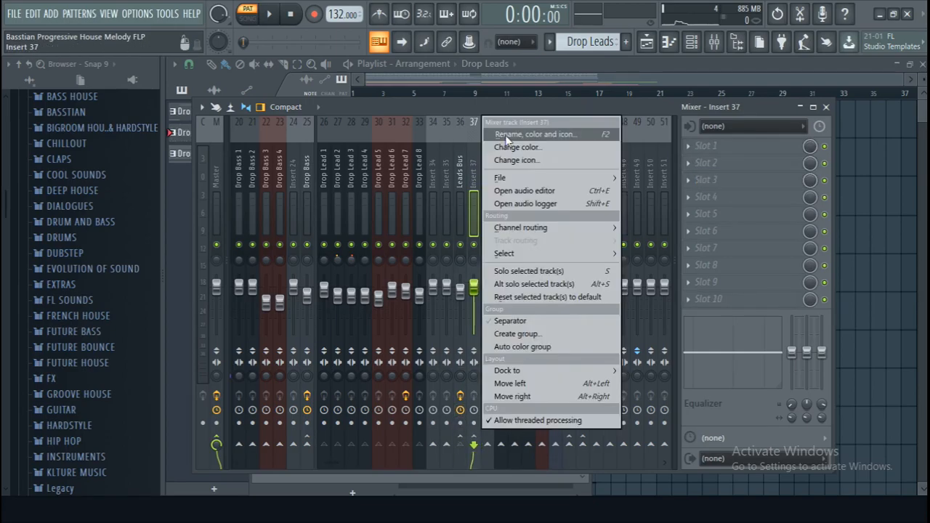
click(509, 132)
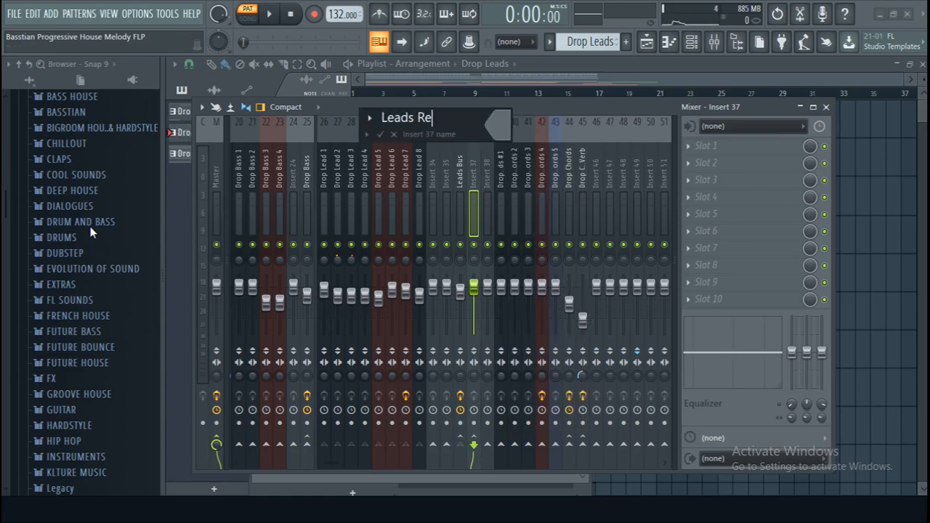
key(Return)
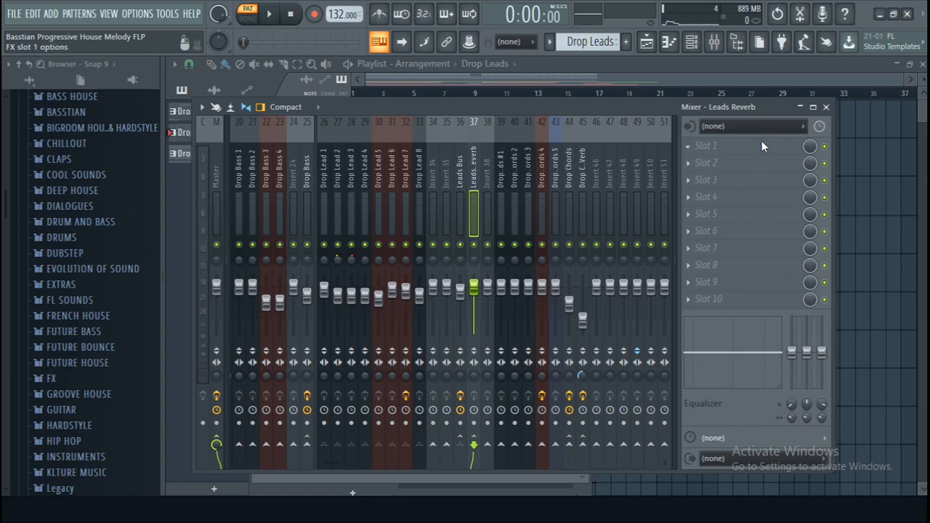
- Load Fruity Reeverb 2 into slot 1 of the Leads Reverb track and raise its wet level to maximum
click(789, 145)
click(469, 400)
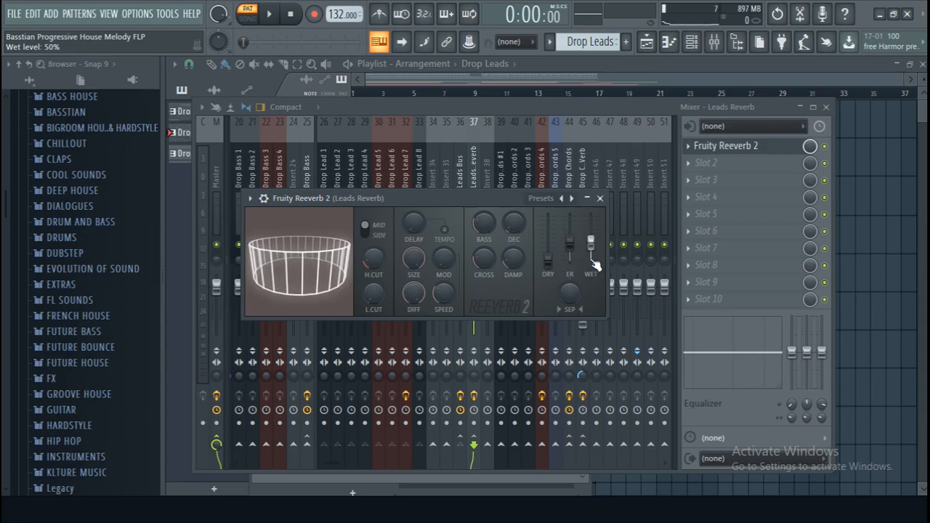
drag(591, 231, 591, 216)
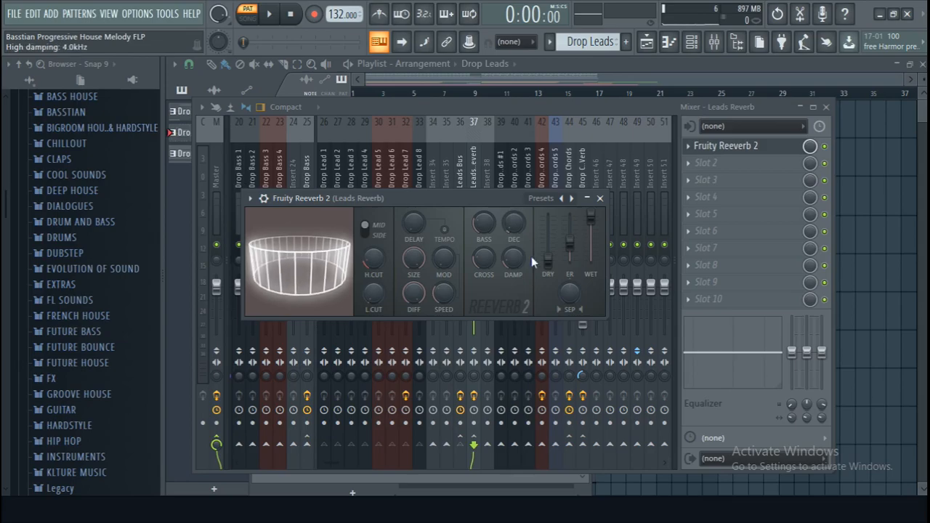
- Examine the melody notes of Drop Lead 1 in the piano roll across the whole pattern
click(691, 43)
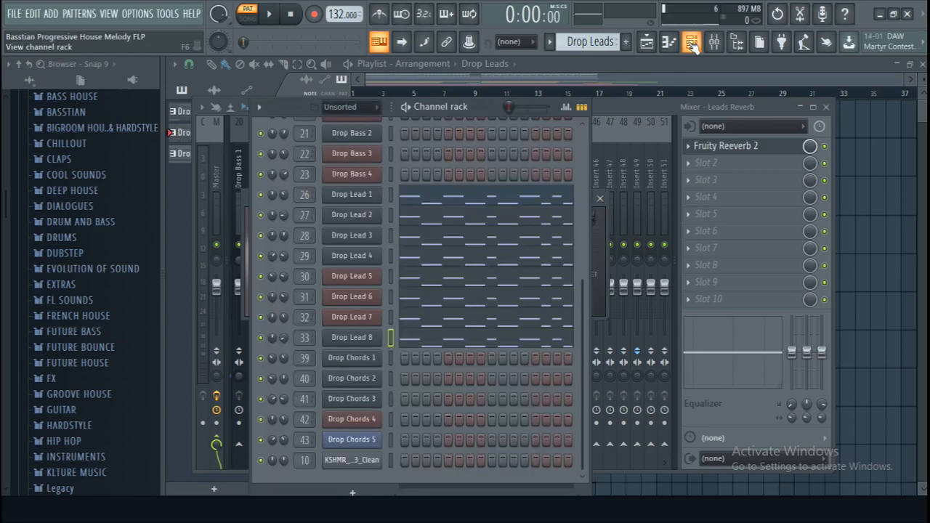
click(429, 197)
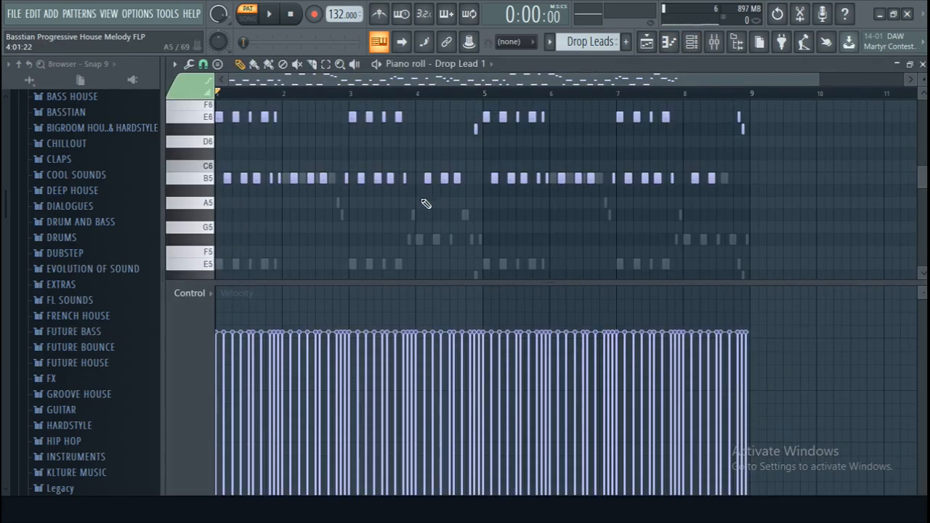
scroll(302, 97, up, 6)
scroll(301, 96, down, 1)
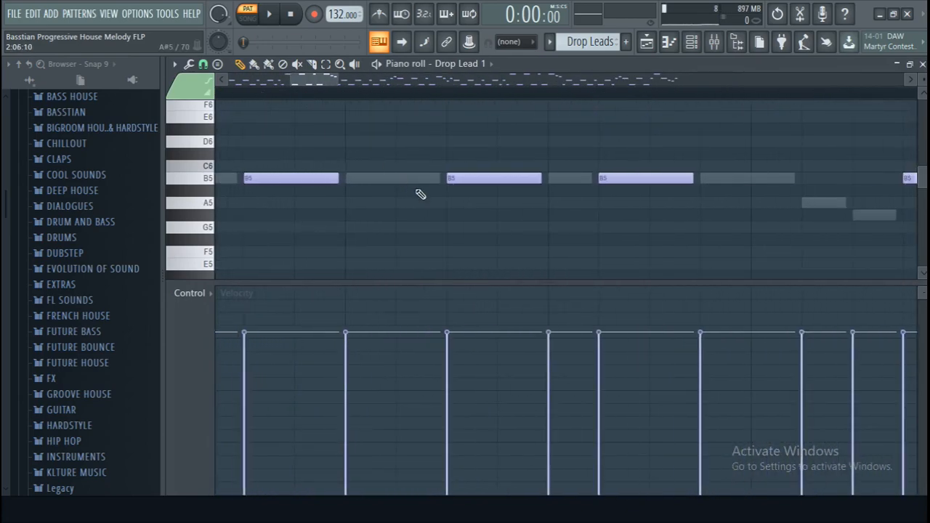
scroll(413, 189, up, 3)
scroll(458, 97, down, 5)
scroll(546, 99, up, 6)
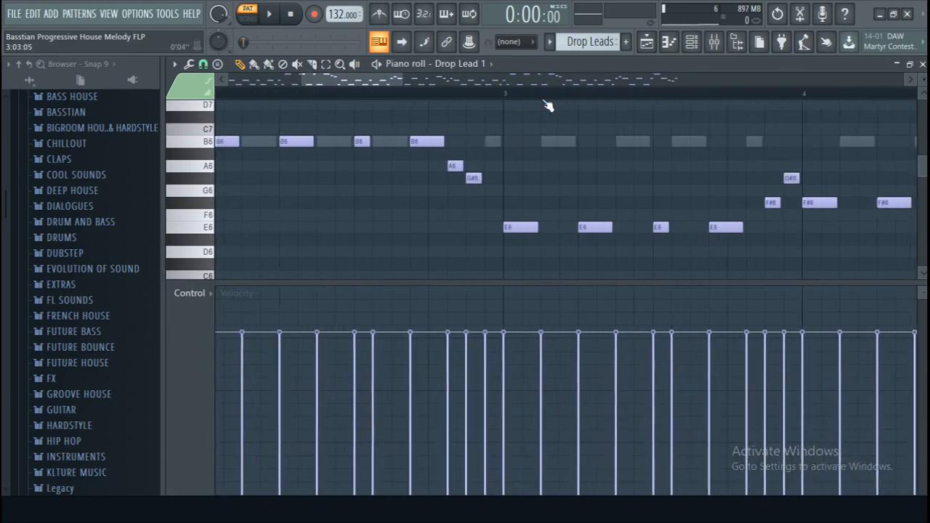
scroll(574, 184, down, 2)
scroll(548, 187, up, 1)
scroll(690, 104, down, 3)
scroll(695, 98, down, 5)
scroll(698, 102, down, 4)
scroll(700, 201, up, 2)
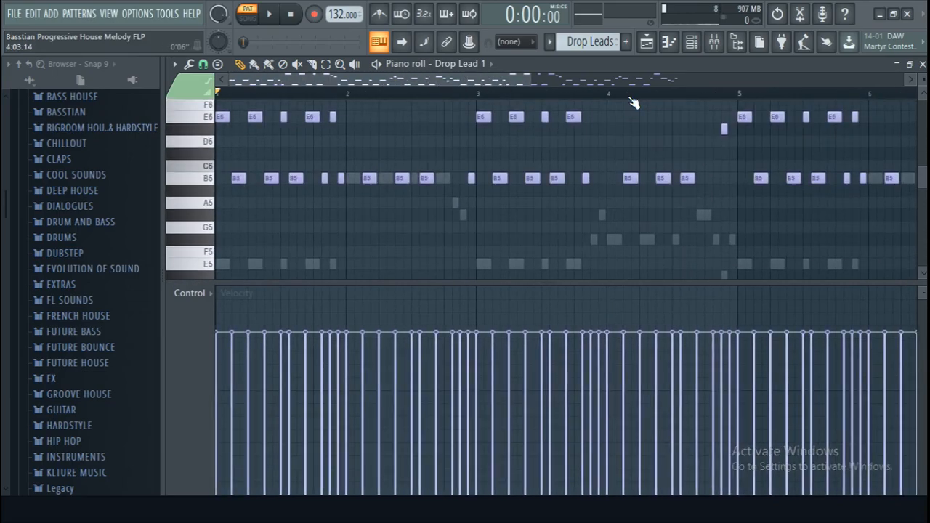
scroll(632, 102, down, 3)
scroll(660, 139, up, 1)
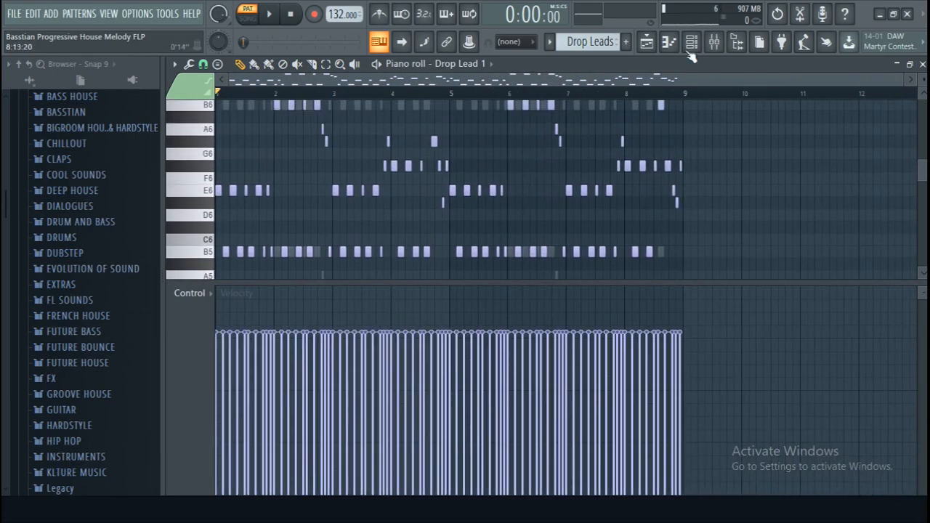
- Reduce the room size slightly and raise the high cut to maximum in Fruity Reeverb 2 on the Leads Reverb track
click(647, 43)
click(714, 42)
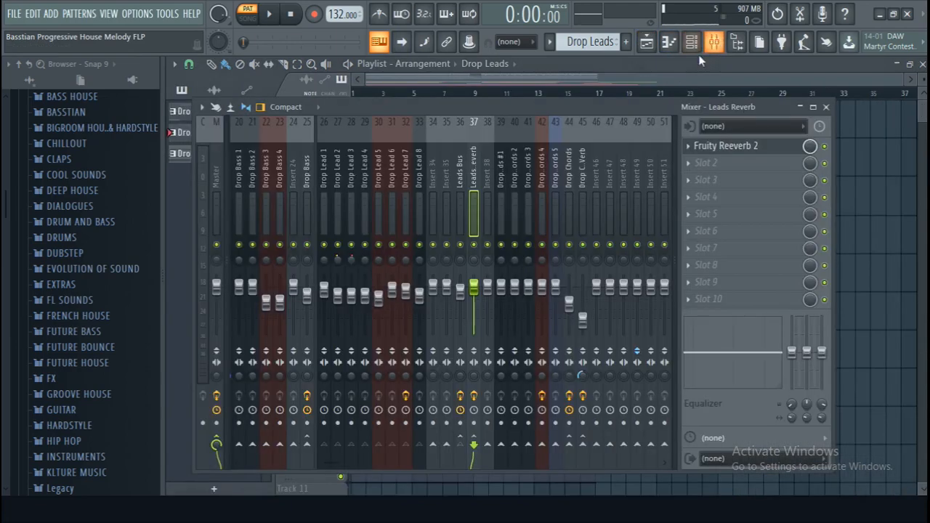
click(779, 151)
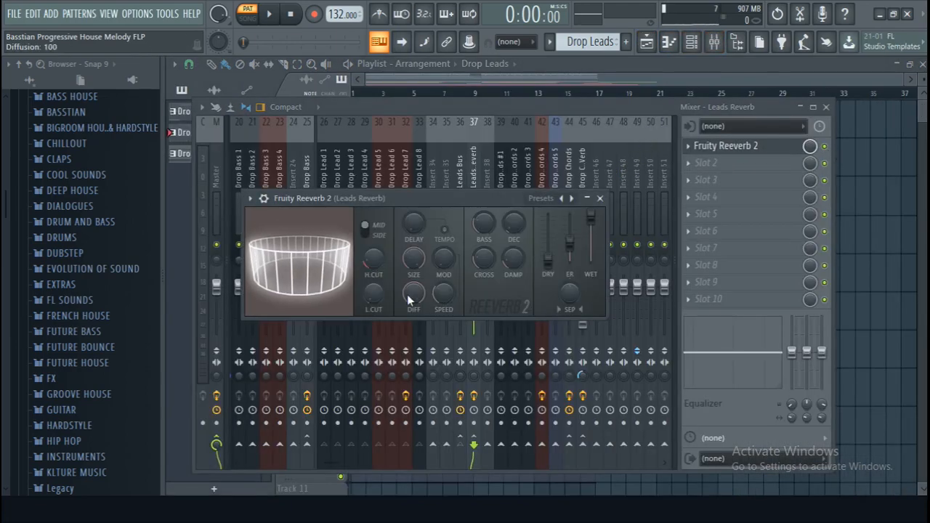
mouse_move(414, 258)
mouse_down()
mouse_move(413, 274)
mouse_move(416, 263)
mouse_up()
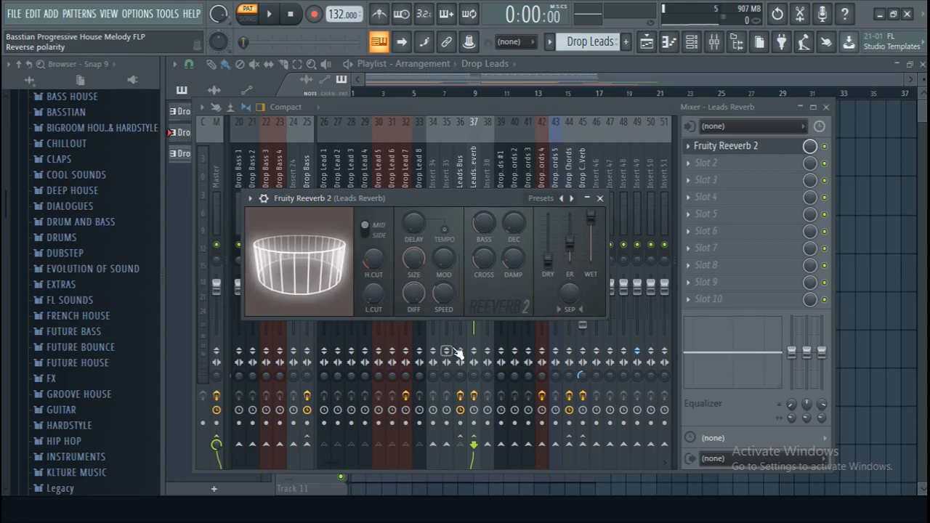
drag(369, 299, 369, 313)
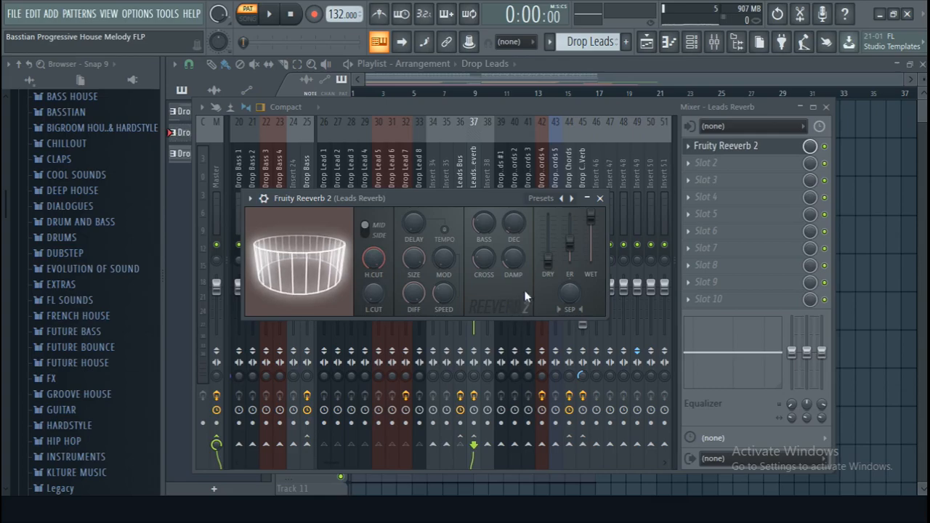
- Load Fruity Send into slot 7 of the Leads Bus track
click(549, 103)
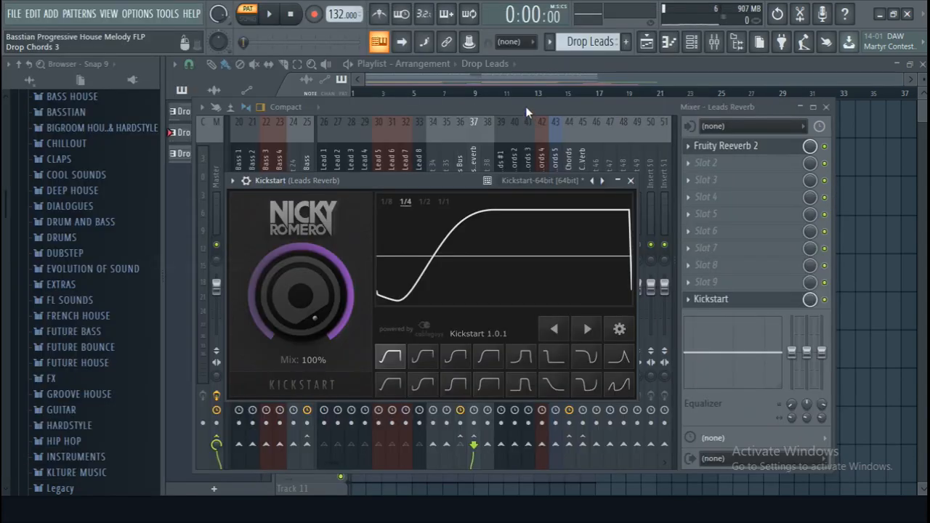
key(Escape)
click(463, 180)
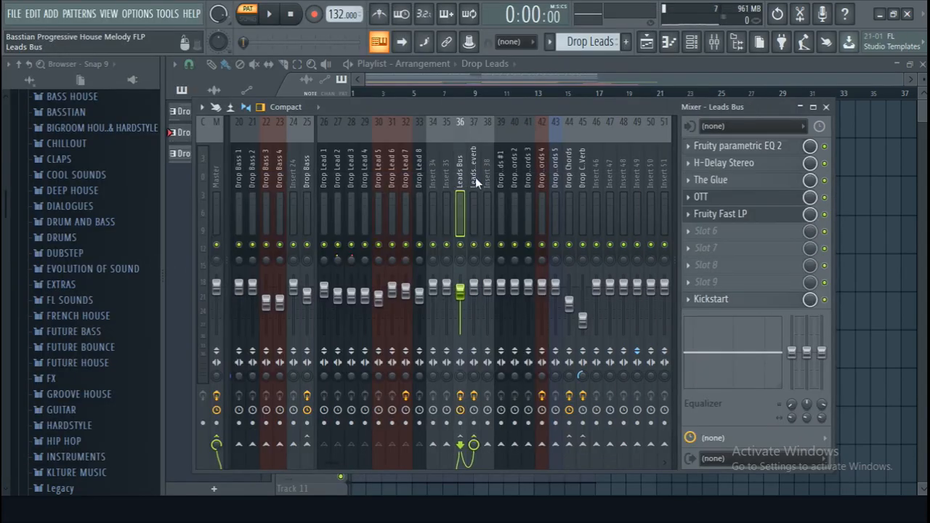
click(718, 249)
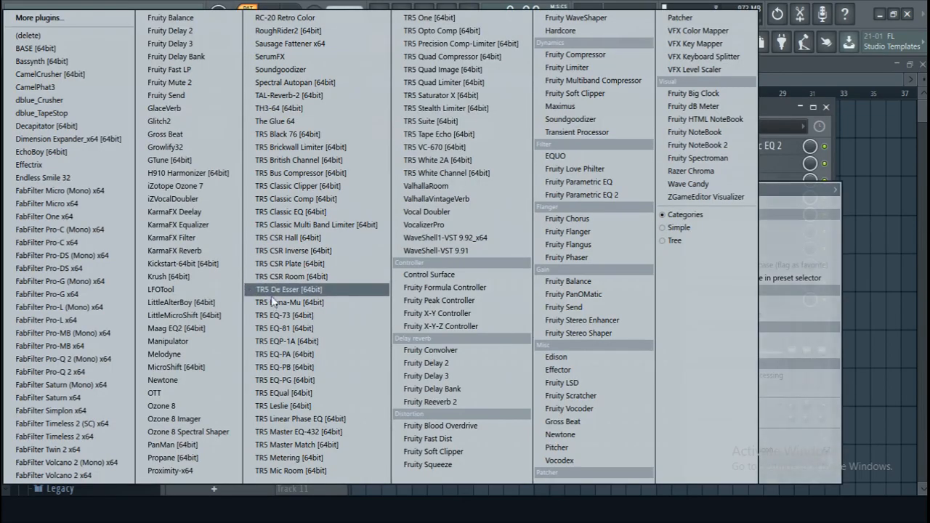
click(193, 101)
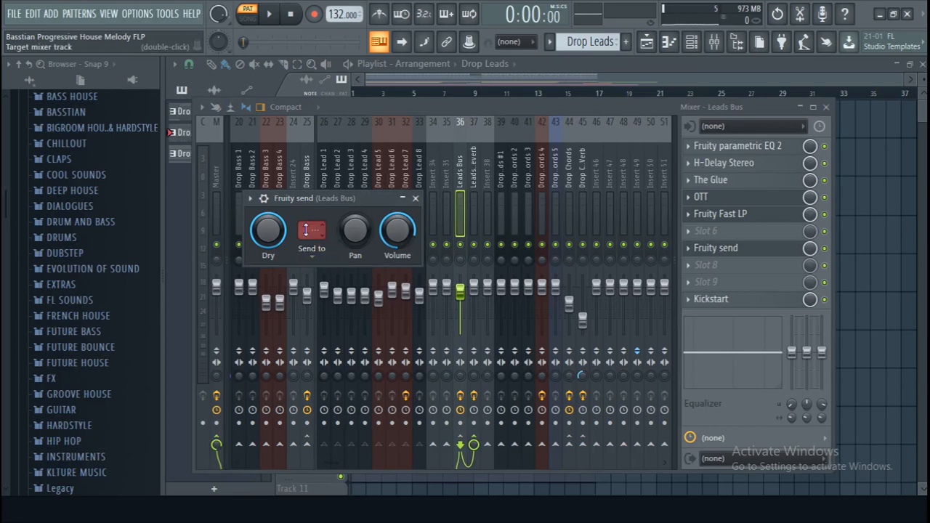
- Send the Leads Bus to Leads Reverb in Fruity Send and lower the Leads Reverb track's level while the pattern plays
click(308, 233)
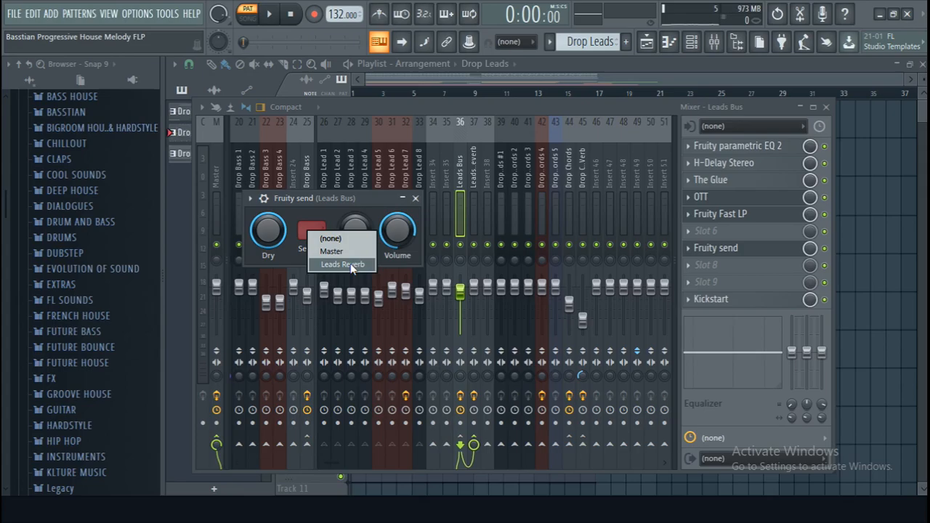
click(351, 265)
click(473, 174)
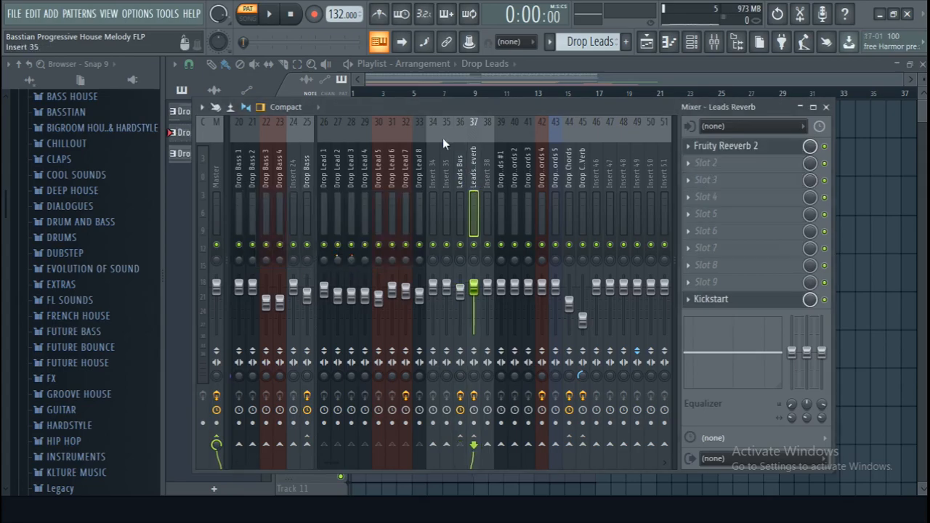
click(270, 15)
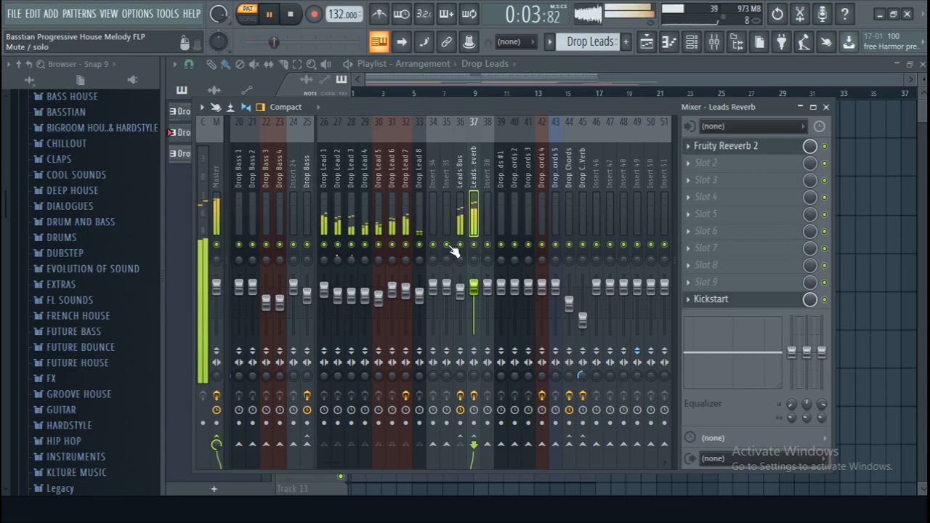
drag(476, 286, 476, 309)
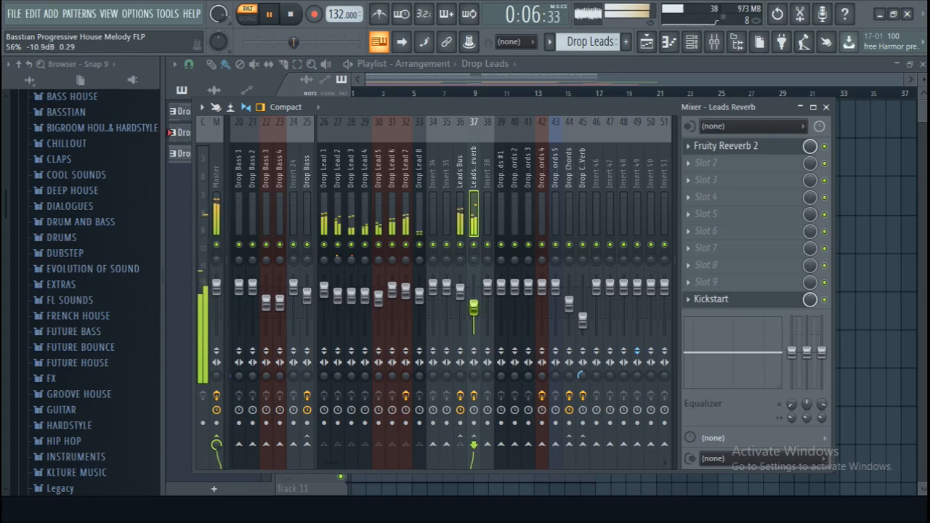
- Audition the Leads Reverb track with the Leads Bus muted, stop playback, and unmute the Leads Bus
click(460, 244)
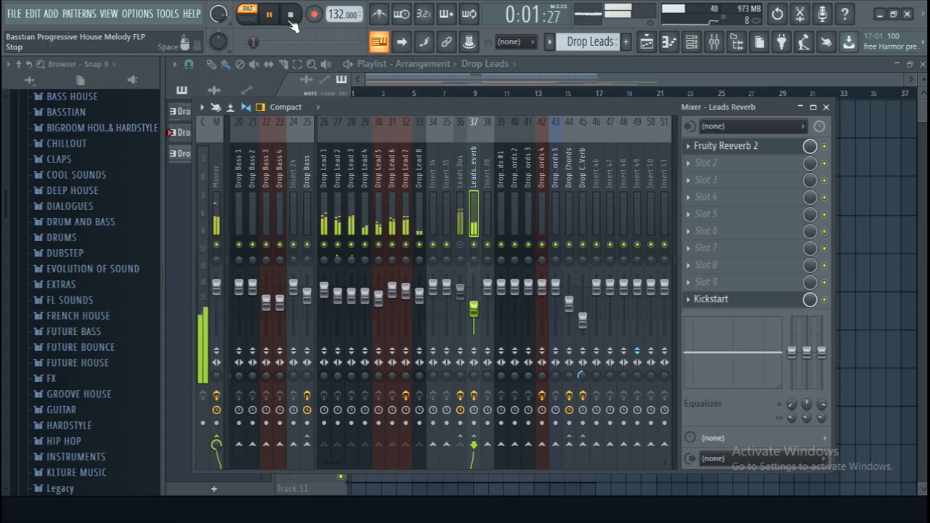
click(291, 20)
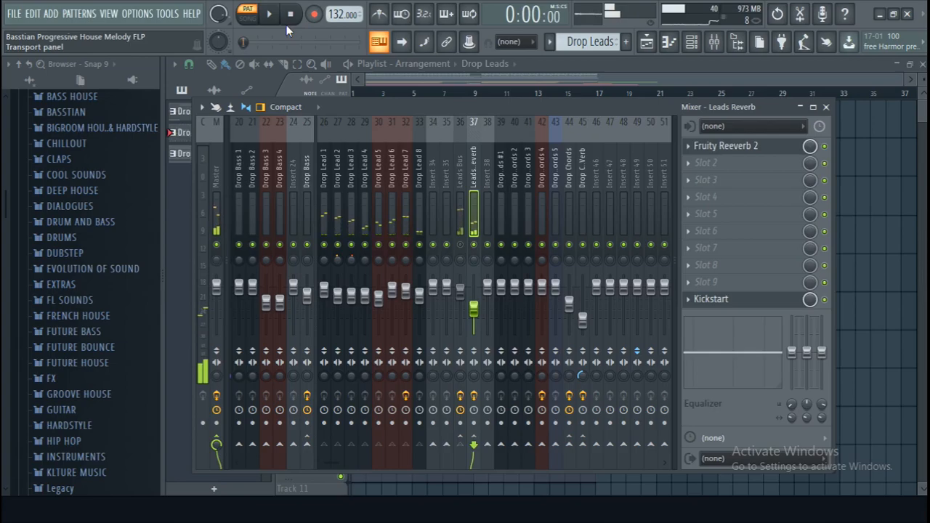
right_click(474, 245)
right_click(474, 245)
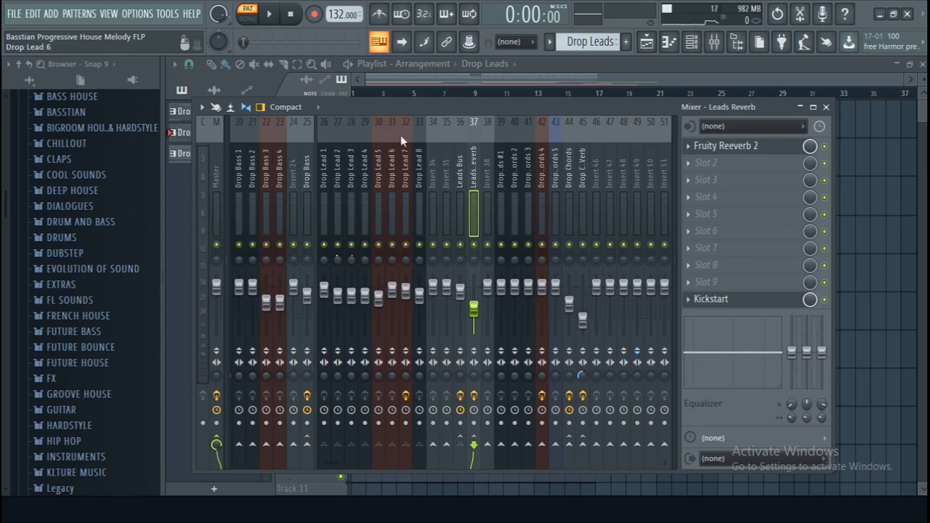
- Load Fruity Parametric EQ 2 into slot 2 of the Leads Reverb track
click(459, 185)
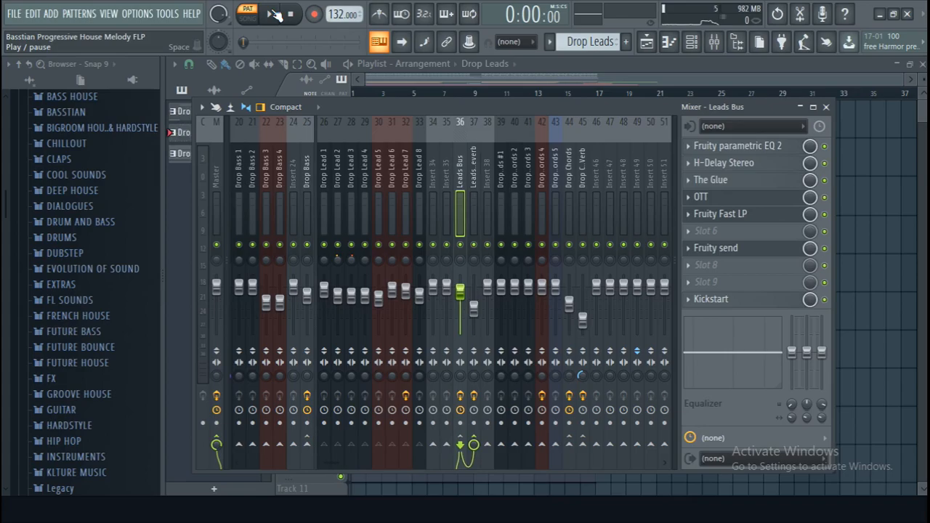
click(473, 185)
click(764, 170)
mouse_move(800, 180)
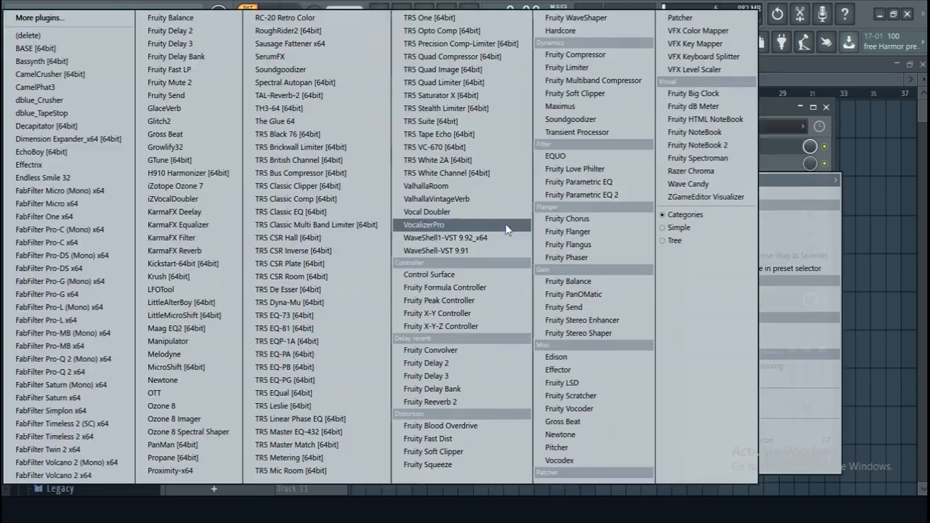
click(580, 194)
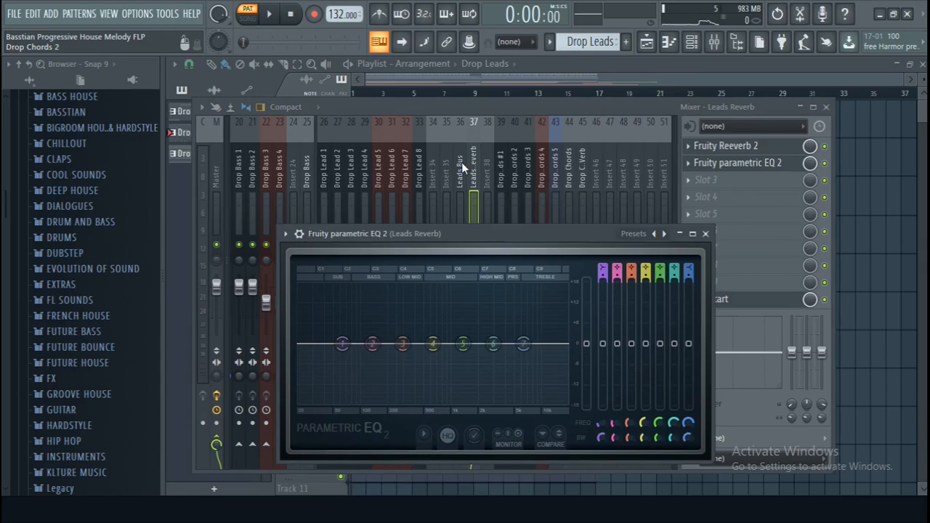
- Turn band 1 of the Leads Reverb EQ into a steep high-pass between 100 and 200 Hz while the pattern plays
click(462, 167)
key(space)
click(474, 178)
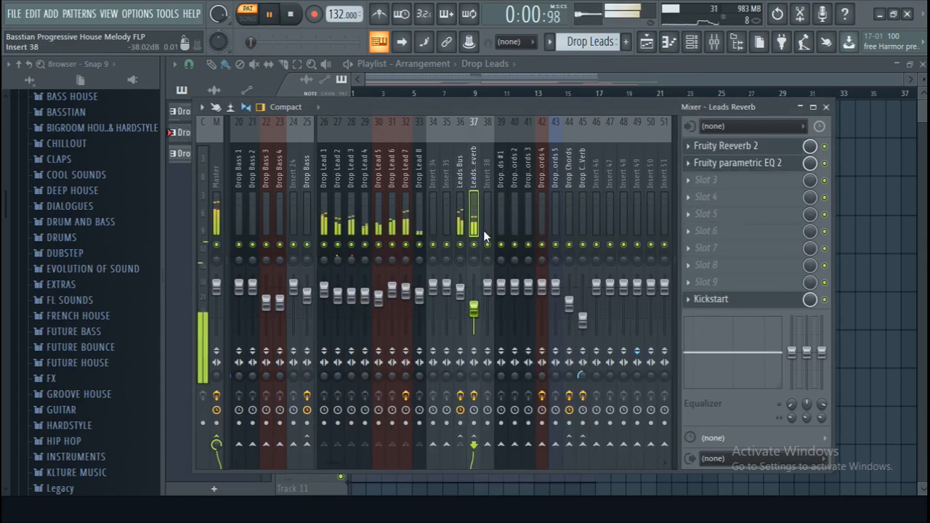
click(737, 163)
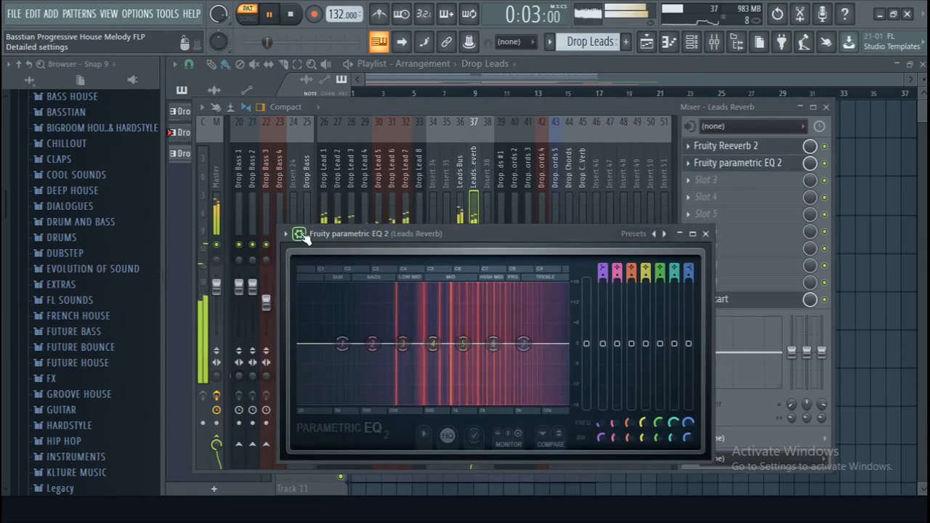
right_click(342, 343)
mouse_move(366, 392)
click(411, 392)
drag(342, 344, 384, 402)
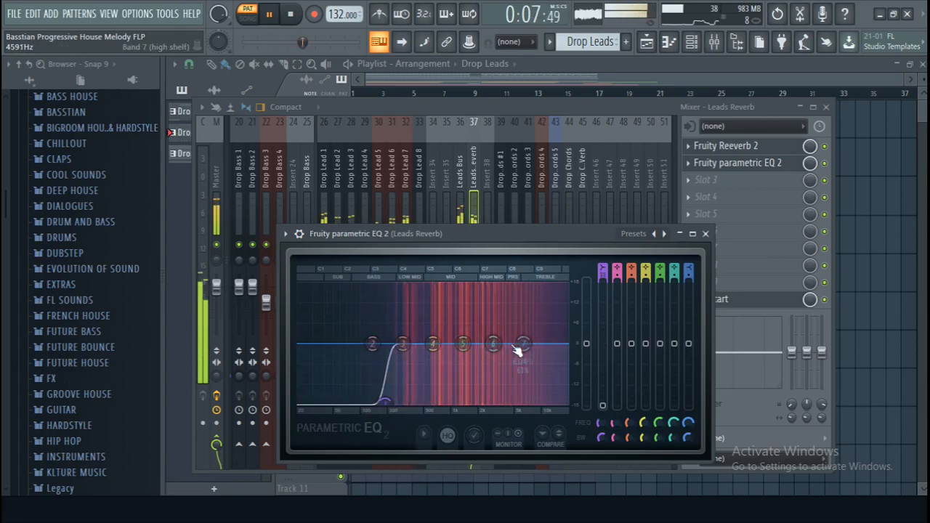
- Move EQ band 7 to about 11 kHz, cut the low mids narrowly with band 6, and dip band 5 near 5 kHz
drag(526, 348, 557, 348)
drag(494, 343, 423, 373)
scroll(533, 294, down, 5)
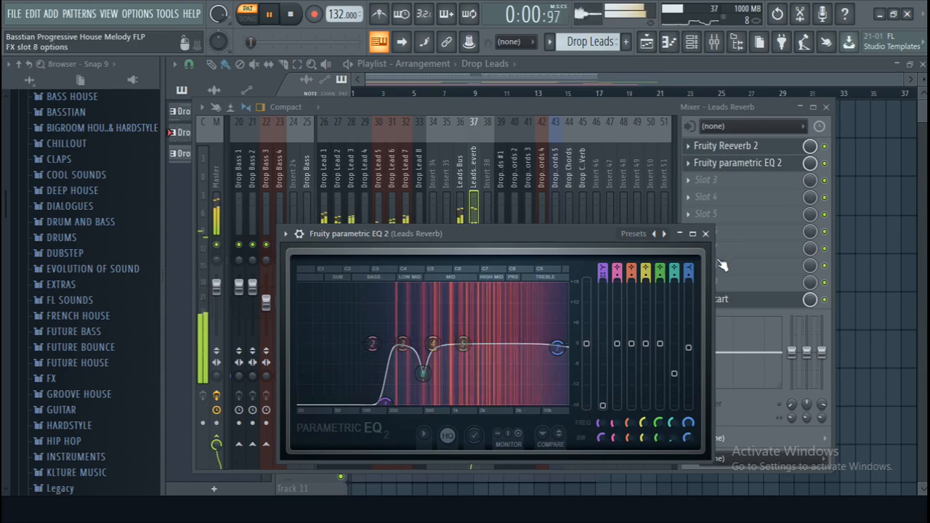
drag(462, 343, 529, 346)
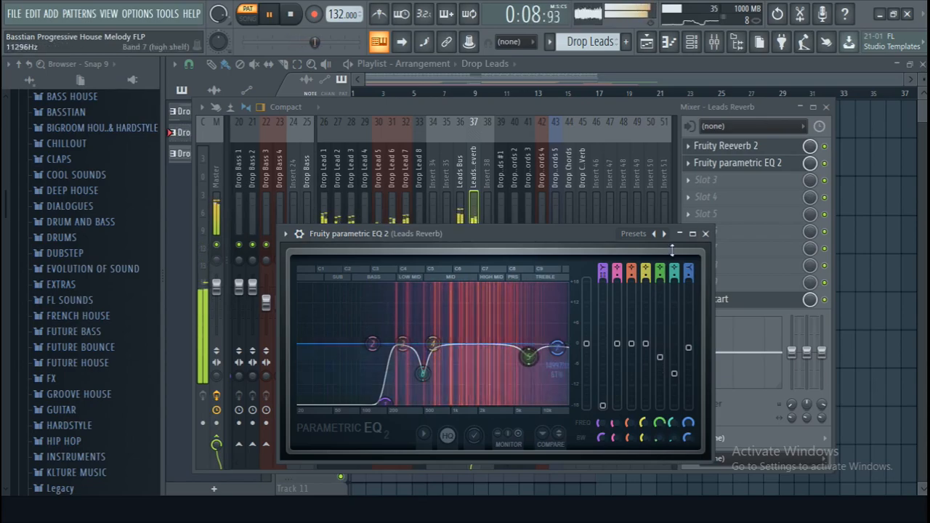
- Compare the leads with and without the Leads Reverb track by toggling its mute, and stop playback
click(456, 177)
click(469, 253)
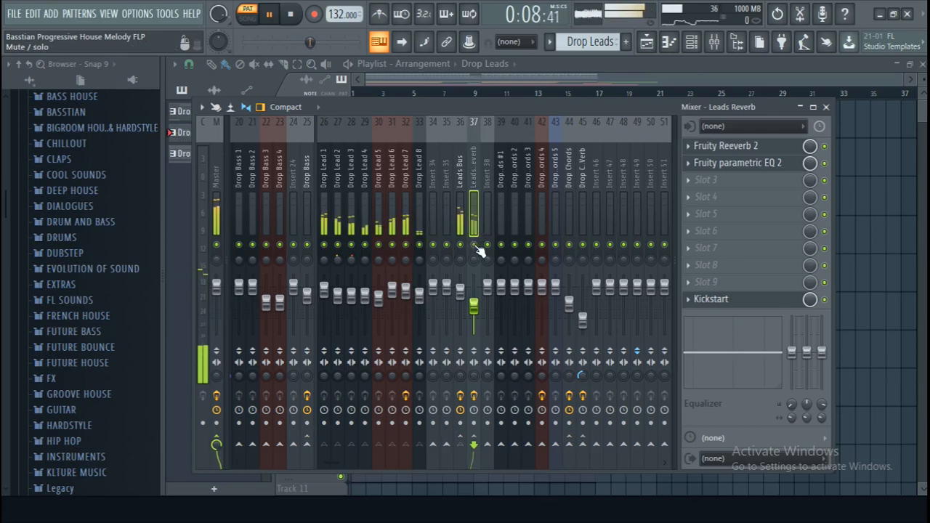
key(space)
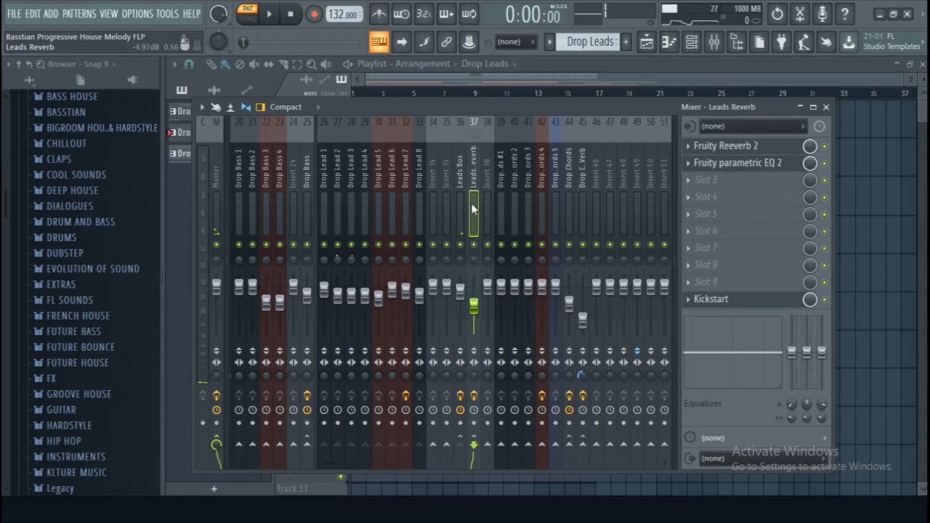
- Play the full drop arrangement in Song mode and check the track levels in the mixer
key(F9)
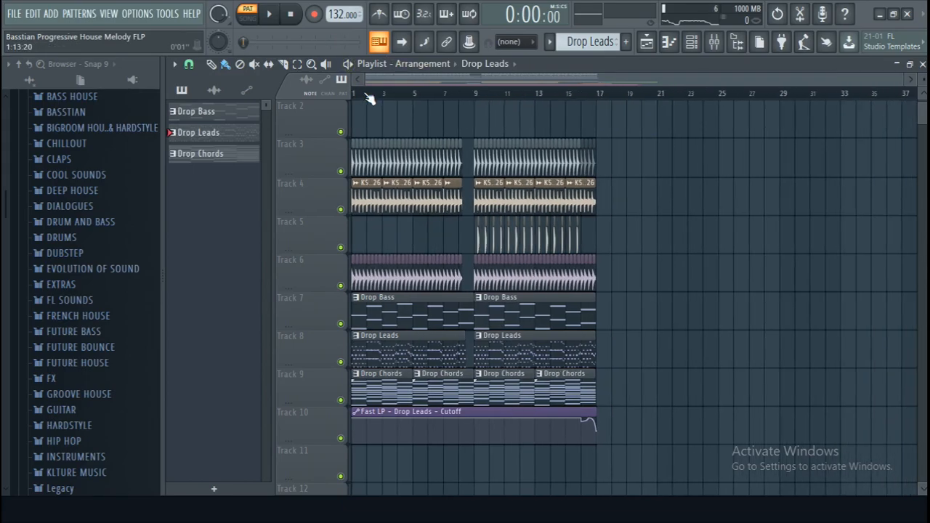
click(270, 14)
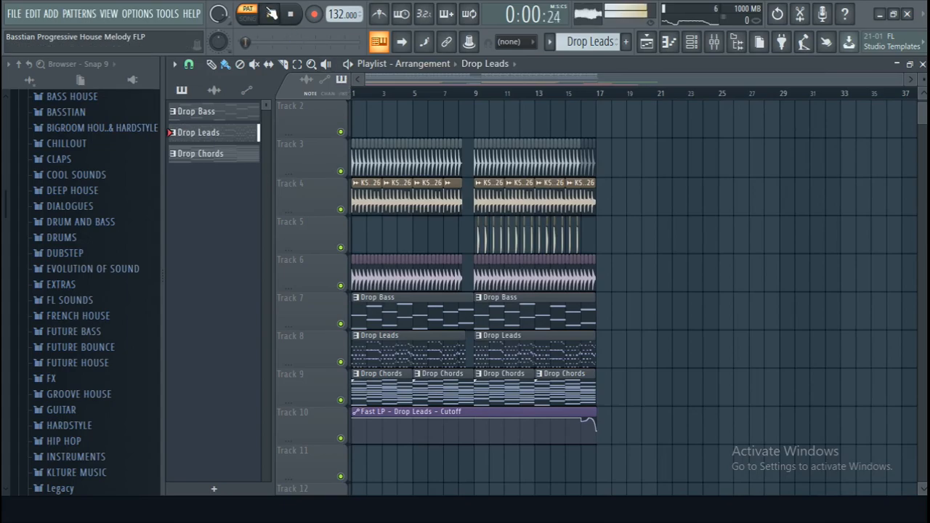
click(248, 19)
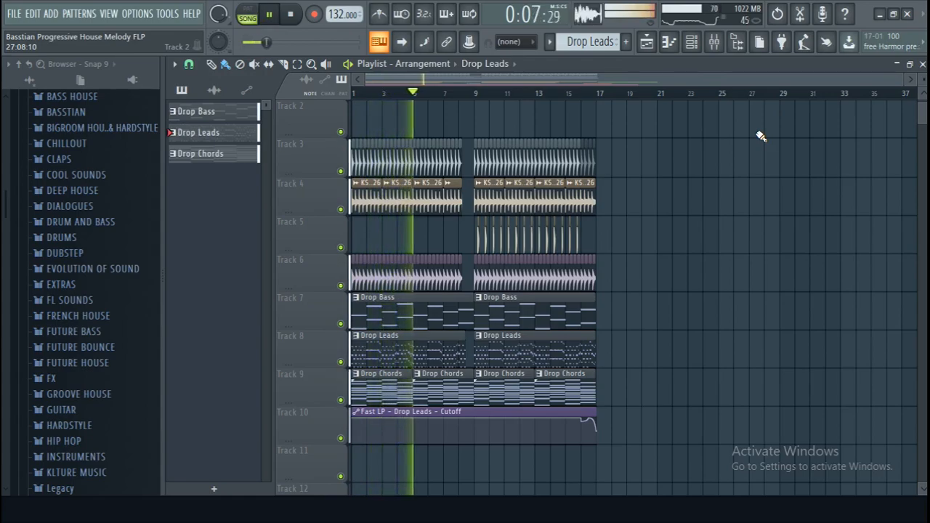
click(715, 41)
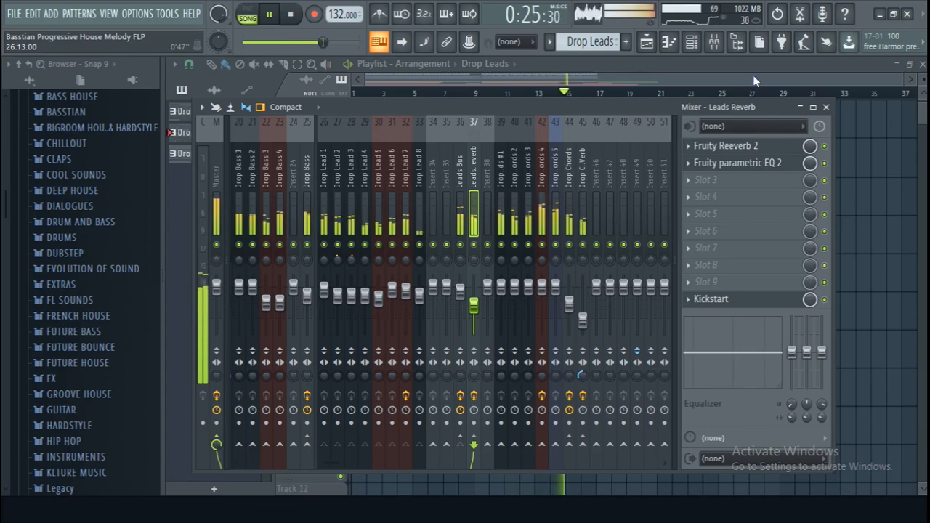
key(F9)
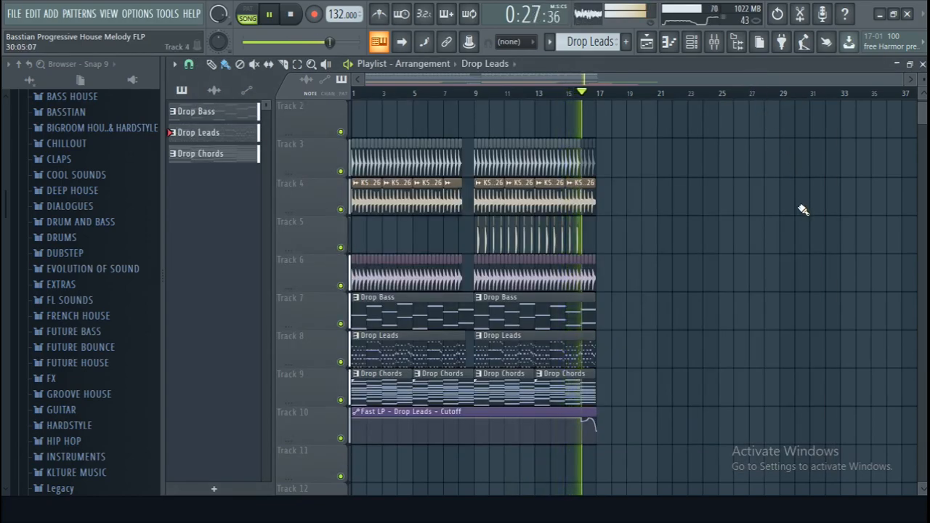